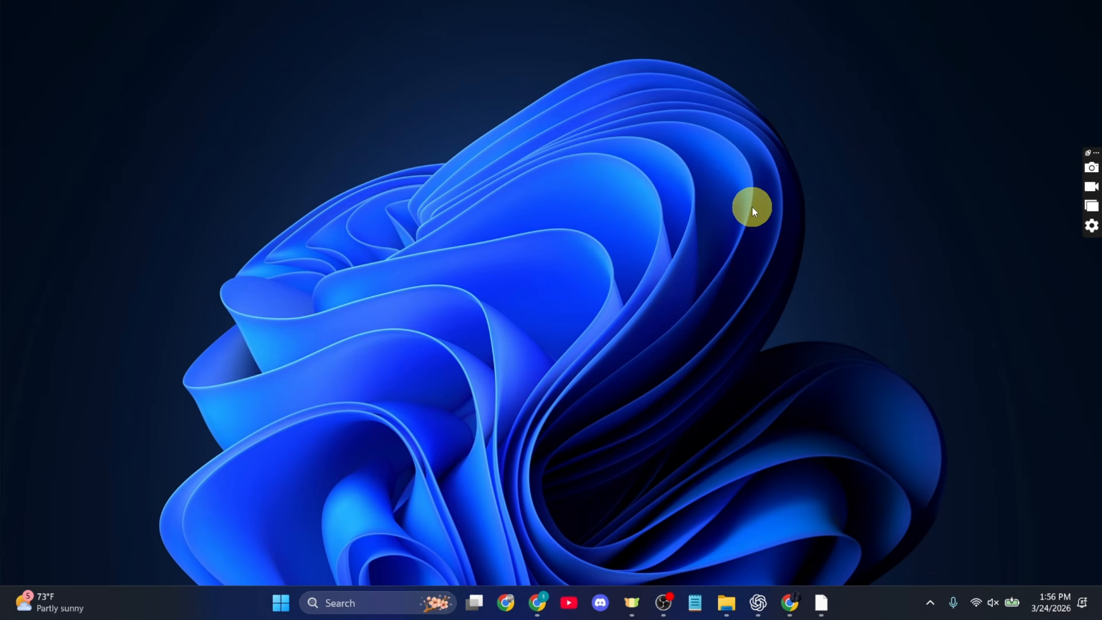
Open Command Prompt and check the installed Python version with python --version
click(374, 604)
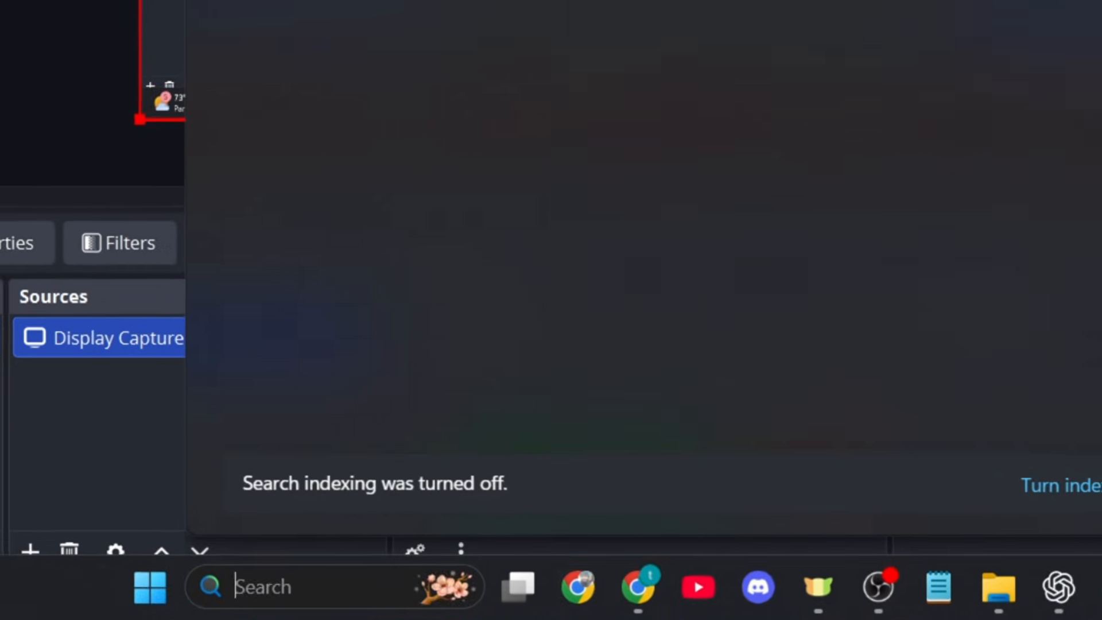
text(cmd)
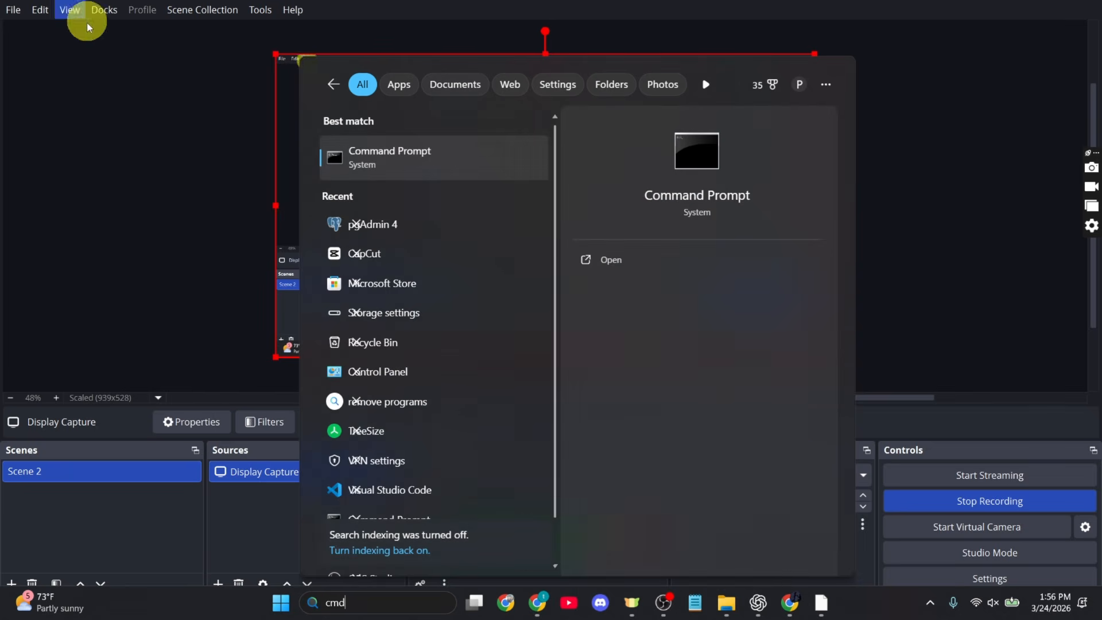
key(Return)
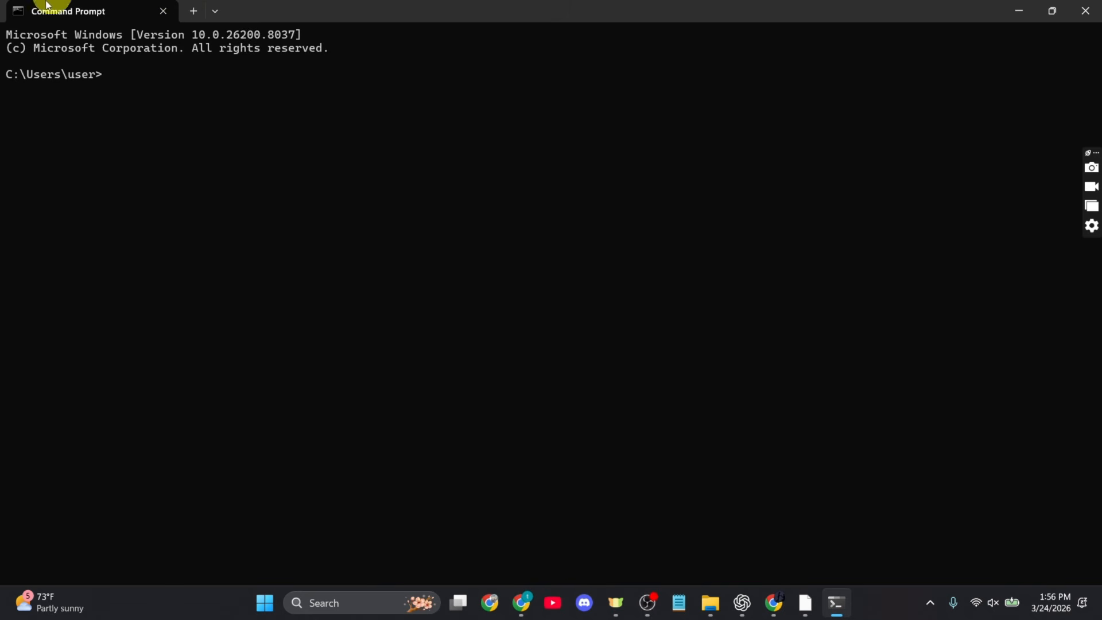
text(python )
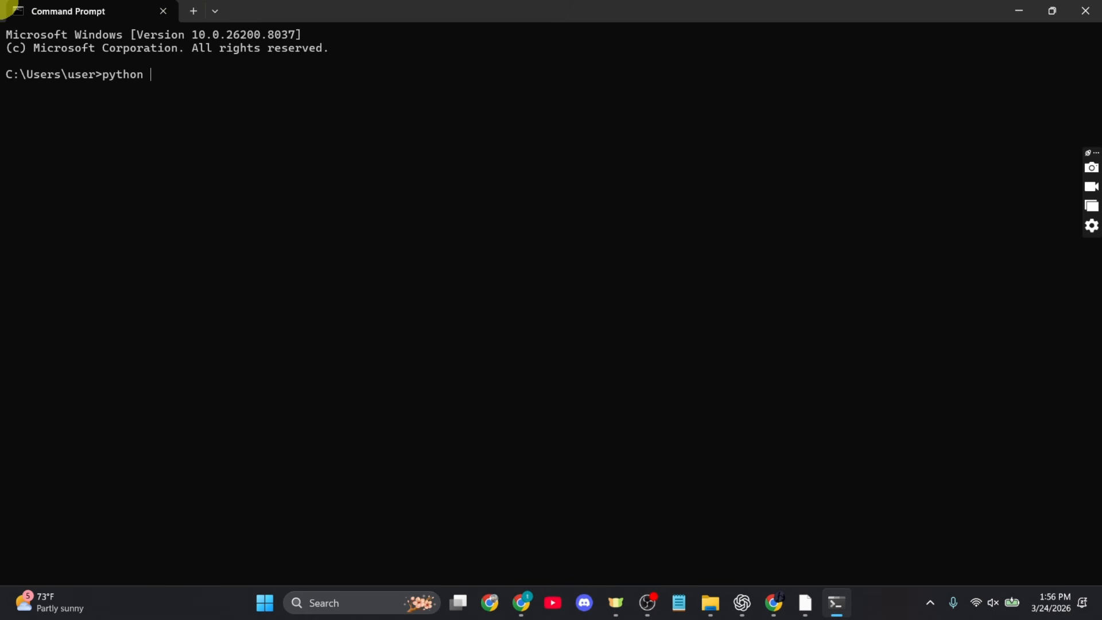
text(--)
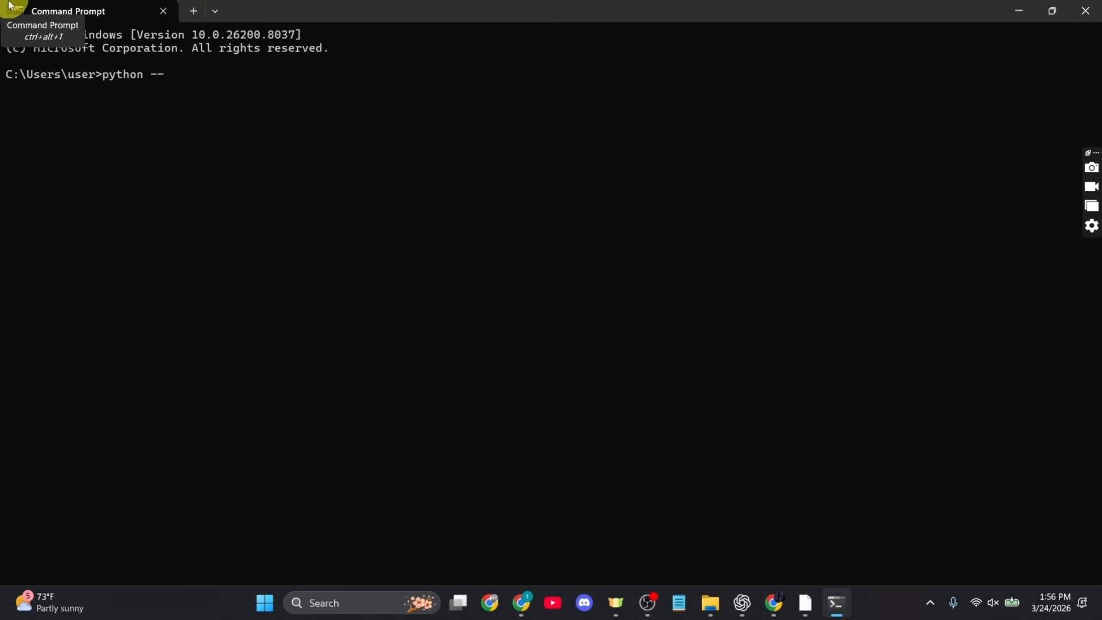
text(-version)
key(Return)
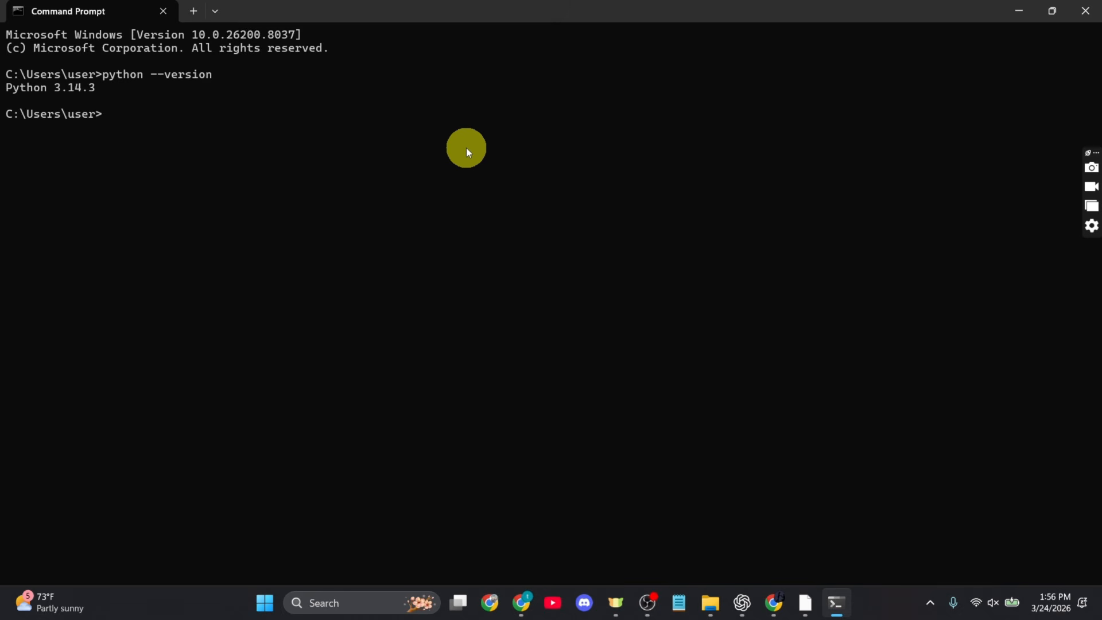
Open Control Panel in Category view and go to the page for uninstalling a program
key(super+d)
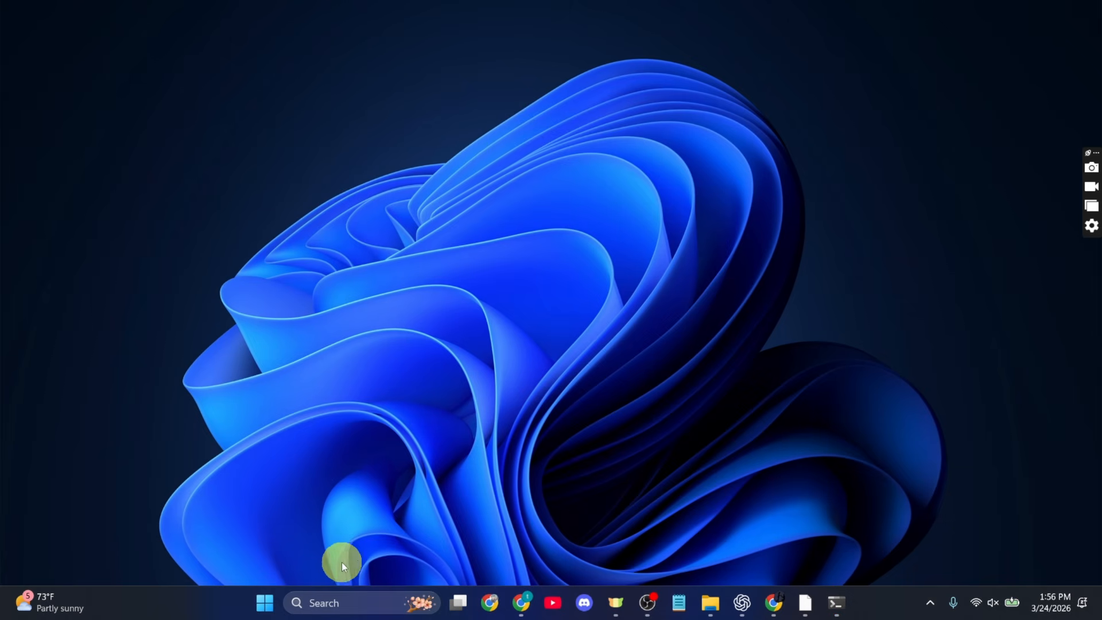
click(342, 594)
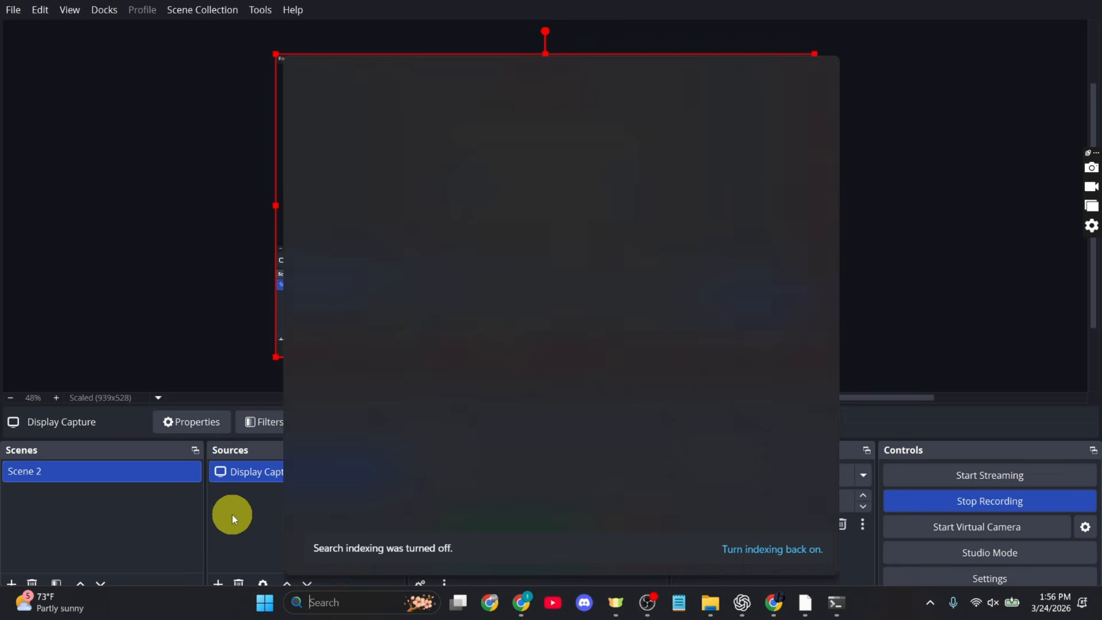
text(control panel)
click(697, 263)
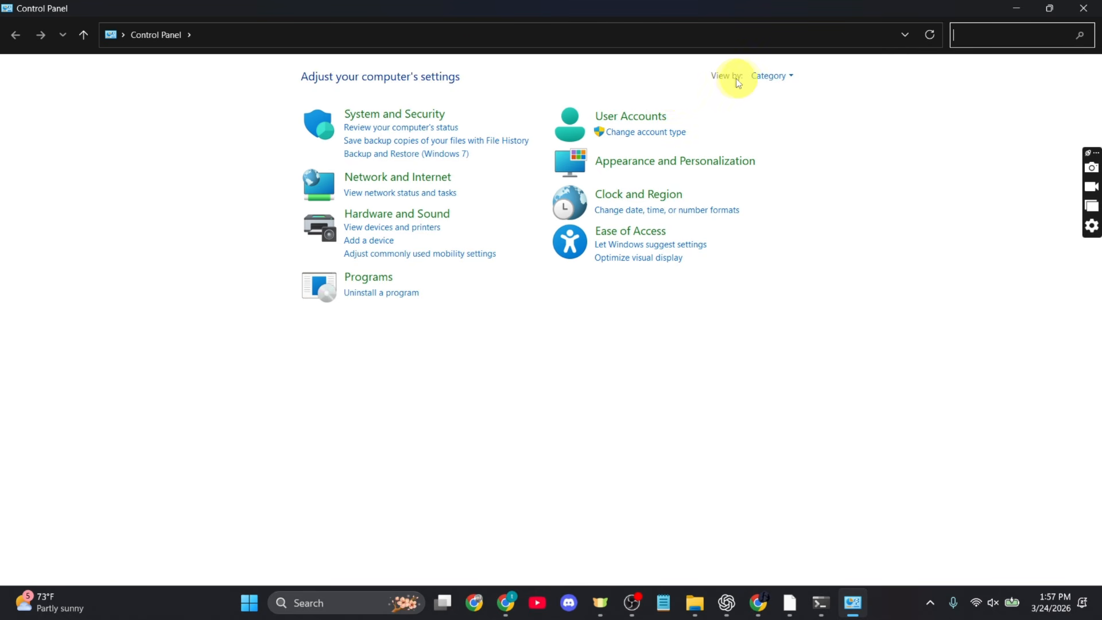
click(754, 80)
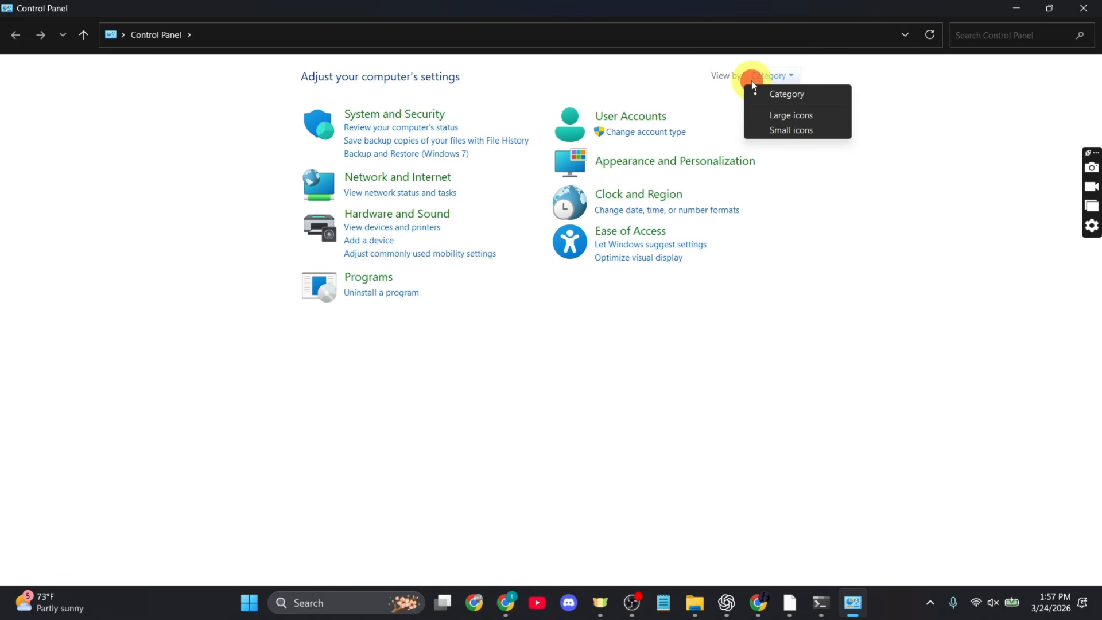
click(785, 95)
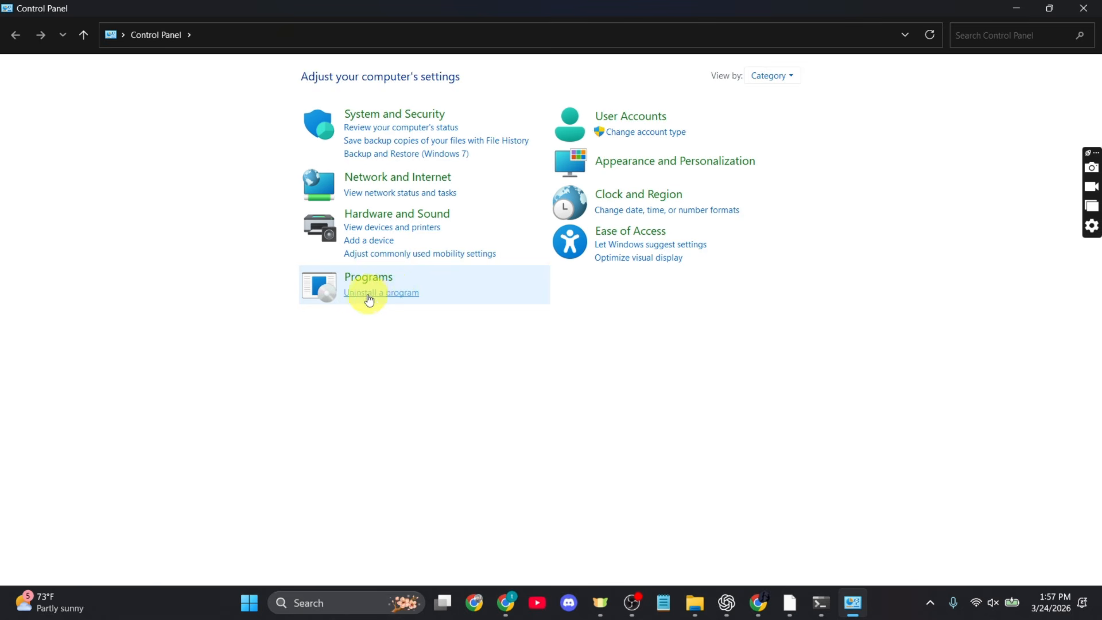
click(393, 298)
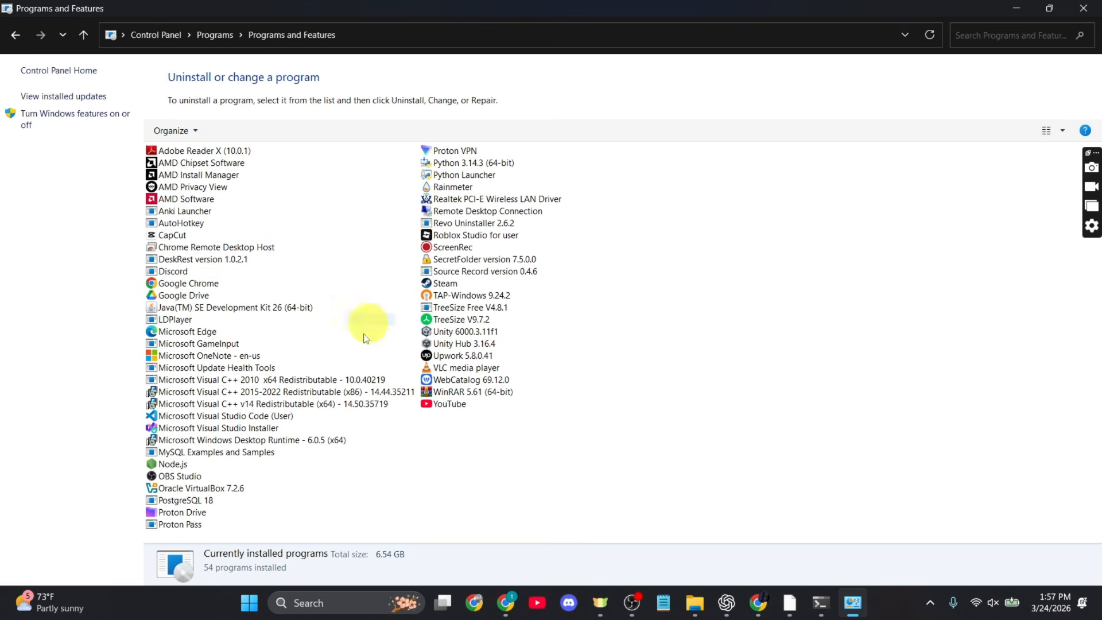
Show the installed programs with their details, uninstall Python 3.14.3 (64-bit), and close its setup dialog
click(1047, 133)
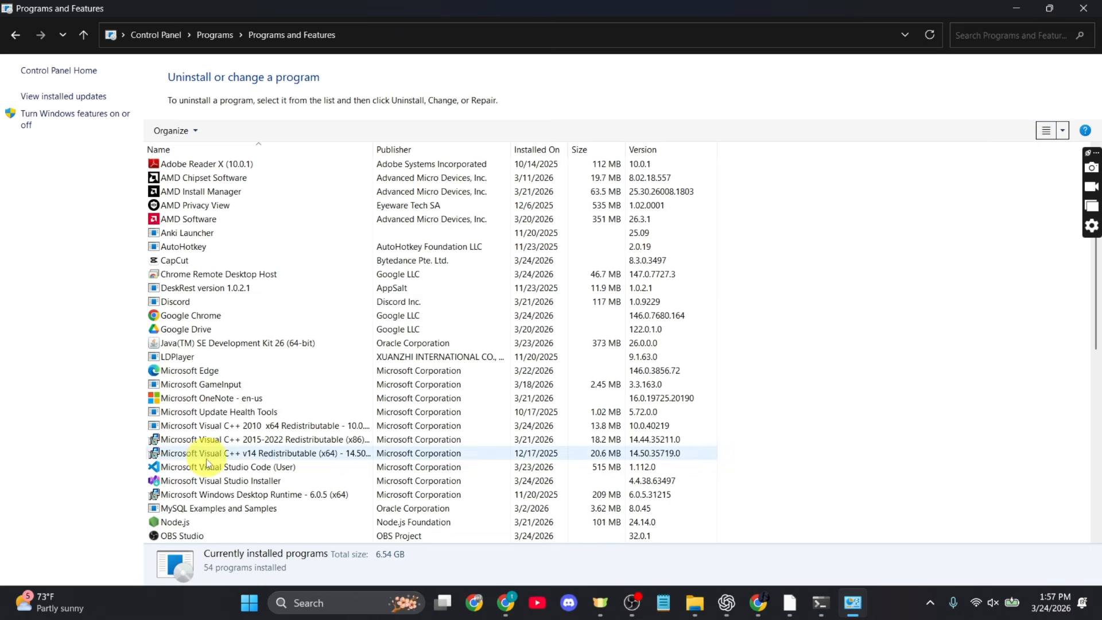
scroll(235, 480, down, 3)
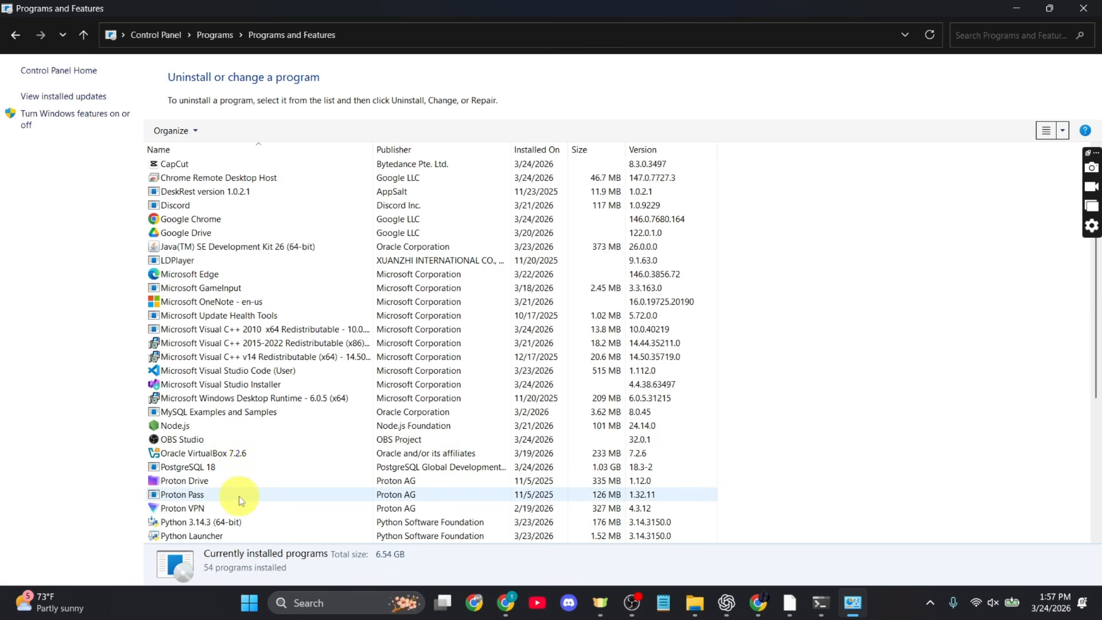
scroll(239, 496, down, 3)
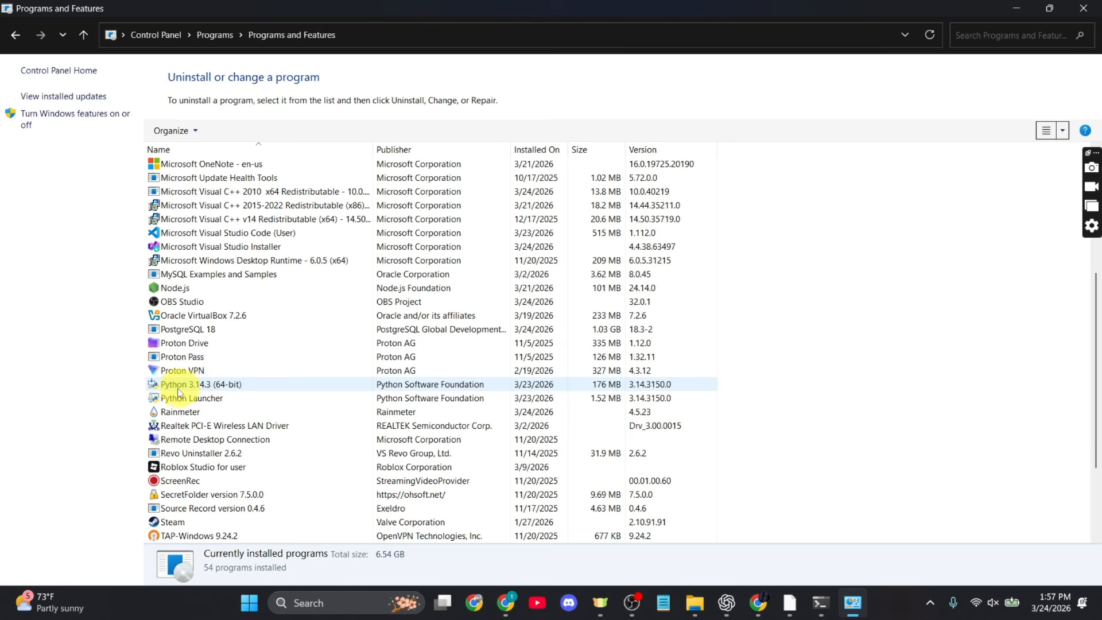
click(207, 387)
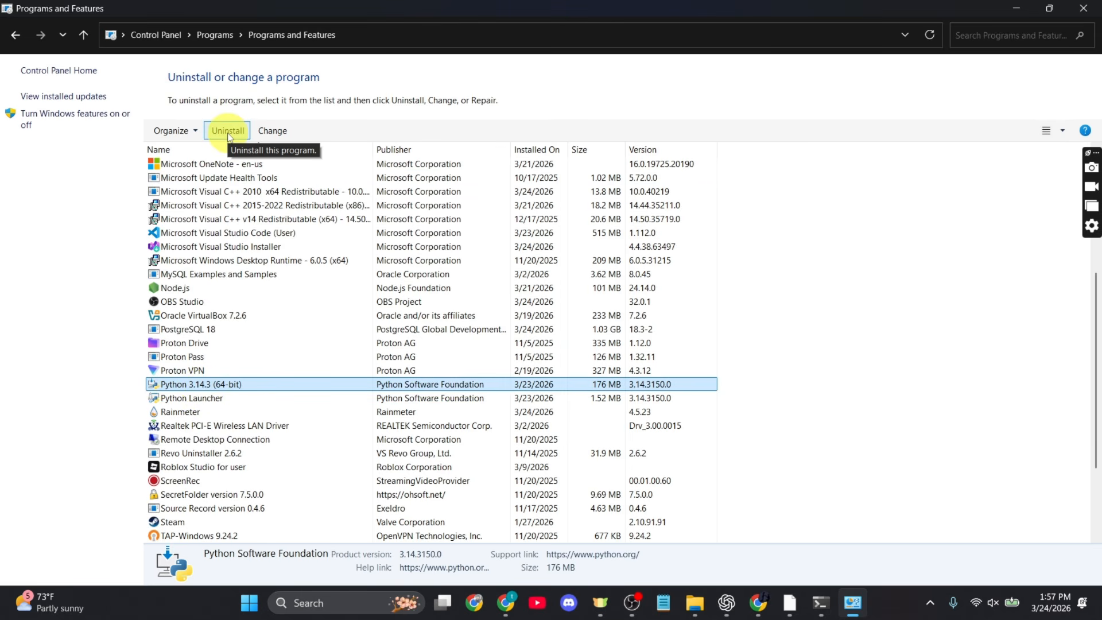
click(244, 386)
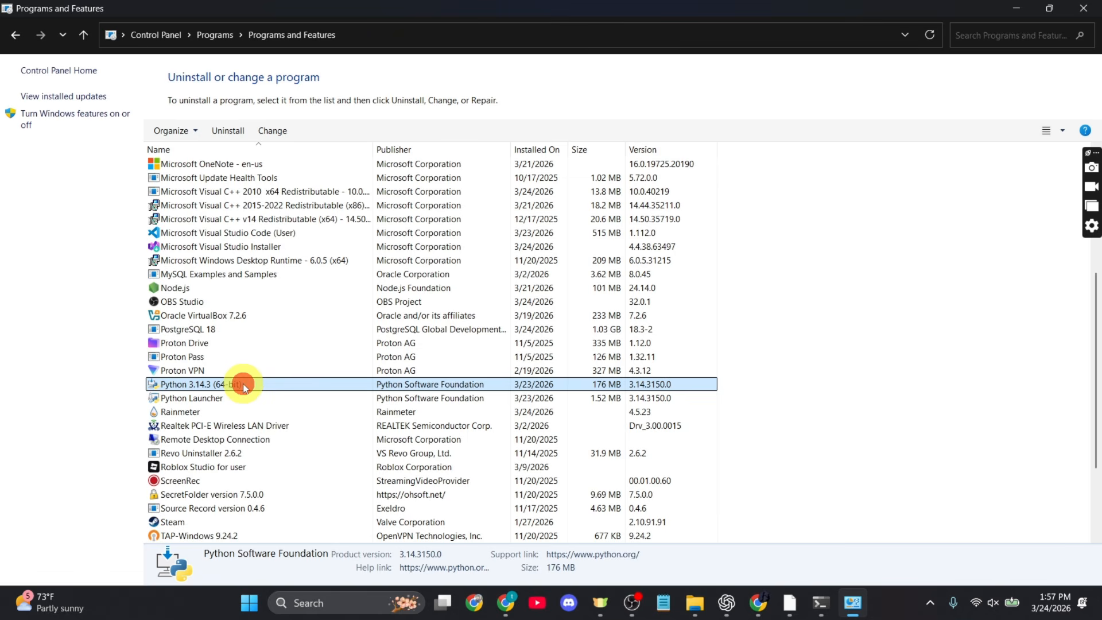
right_click(244, 385)
click(308, 395)
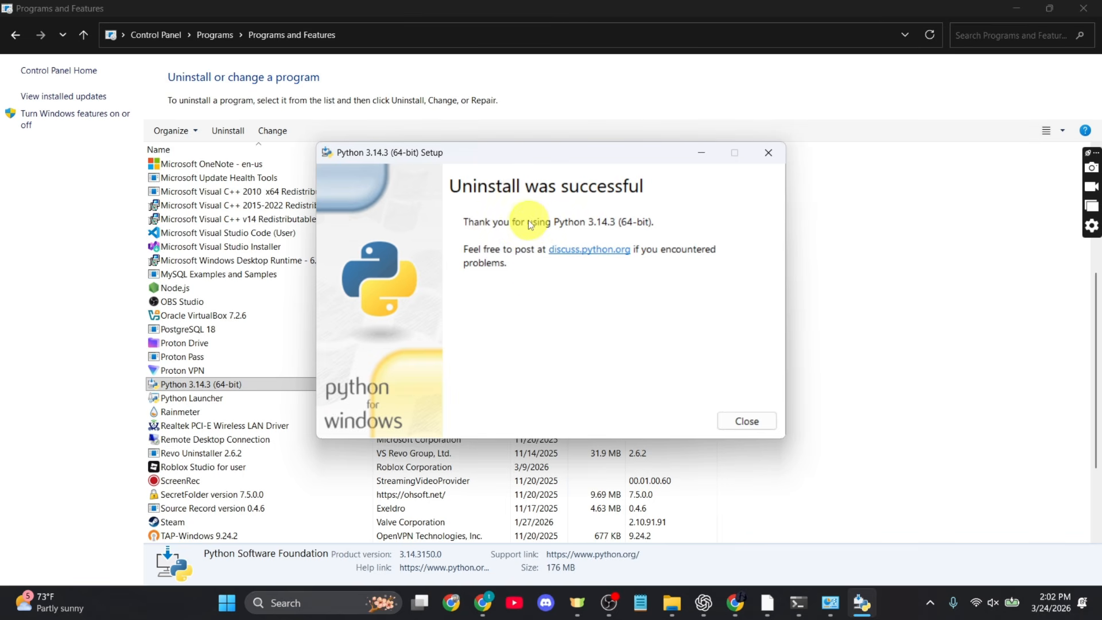
click(740, 422)
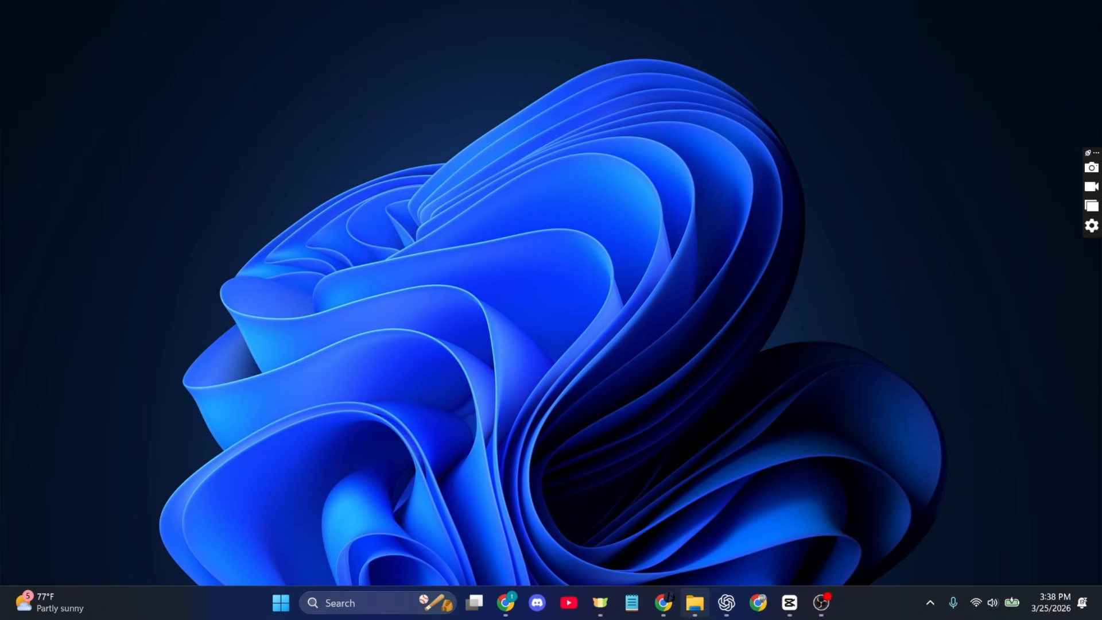
Look through the root folders of Local Disk (C:) in File Explorer, and return to the desktop
mouse_move(695, 603)
click(696, 529)
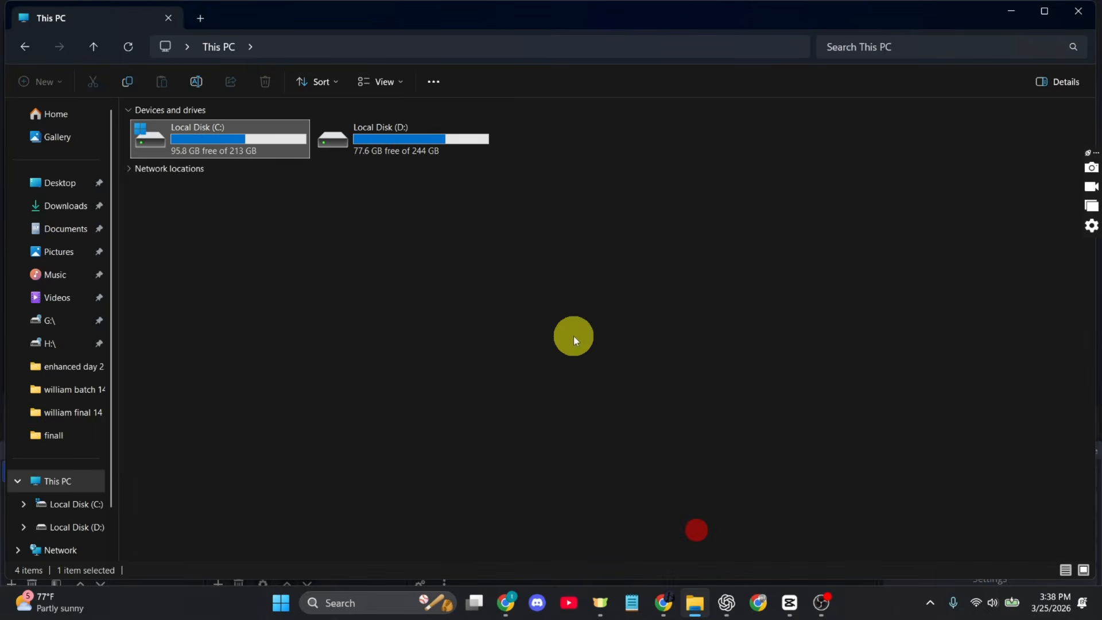
double_click(257, 135)
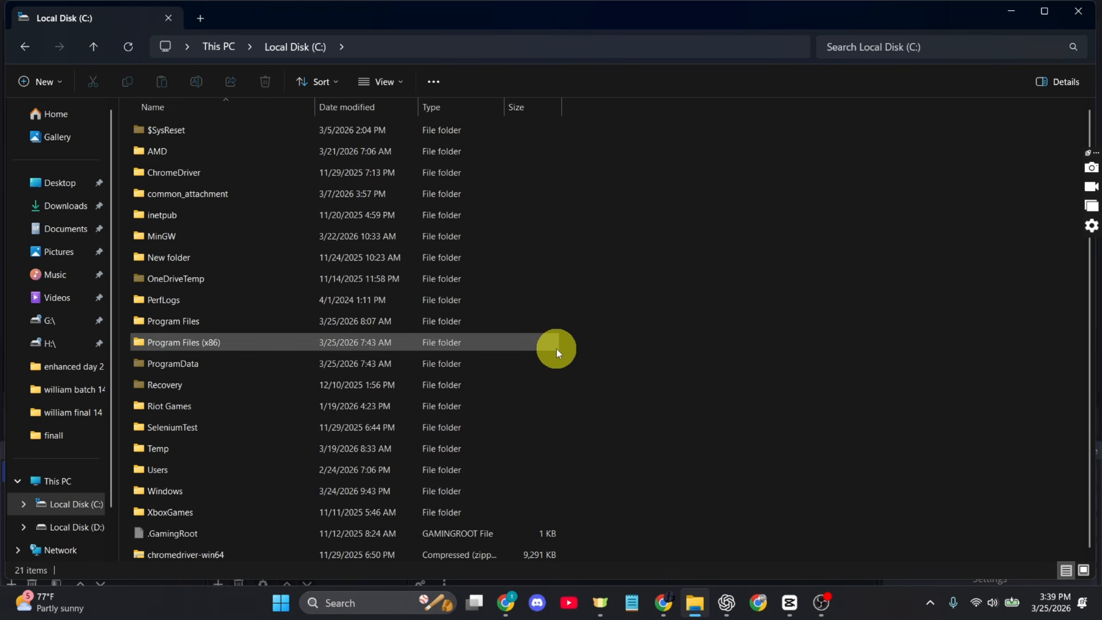
key(super+d)
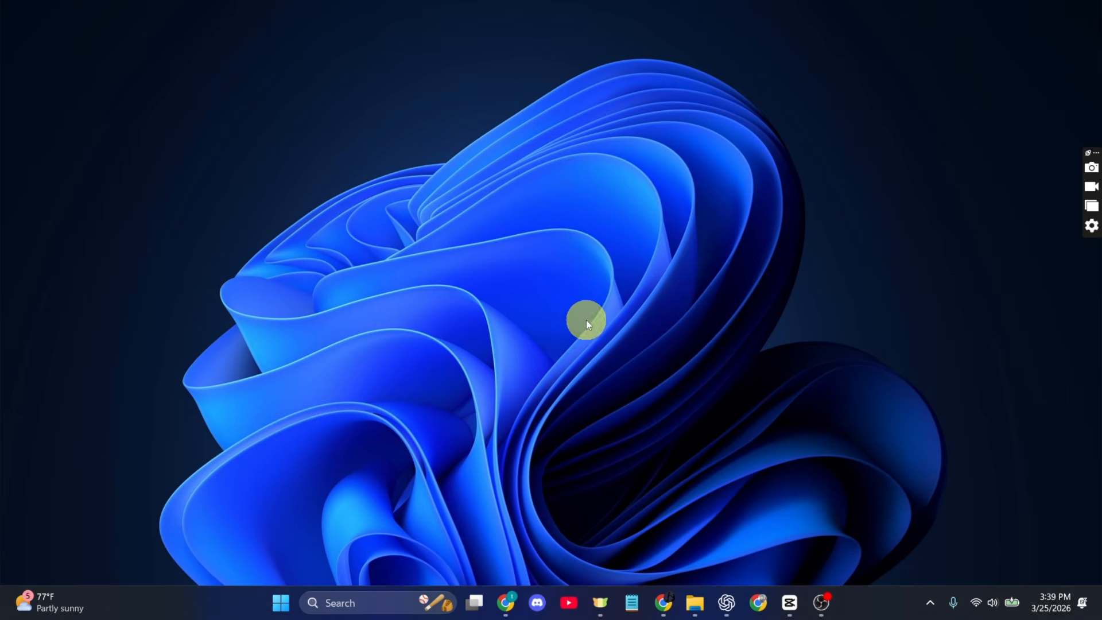
Open the %appdata% folder through the Run dialog
key(super+r)
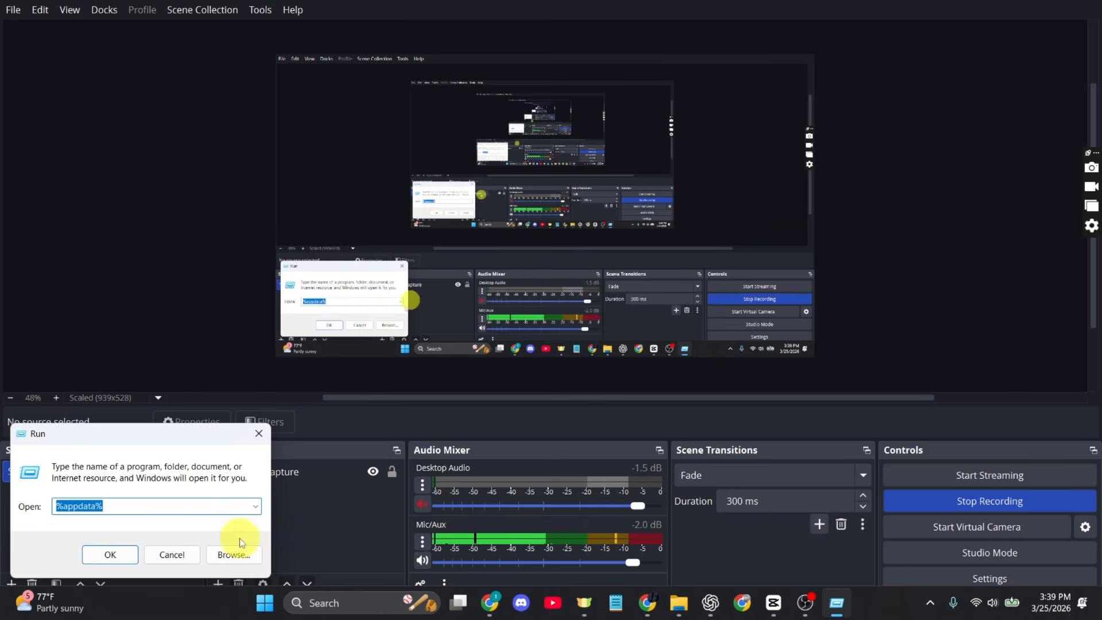
drag(183, 438, 607, 223)
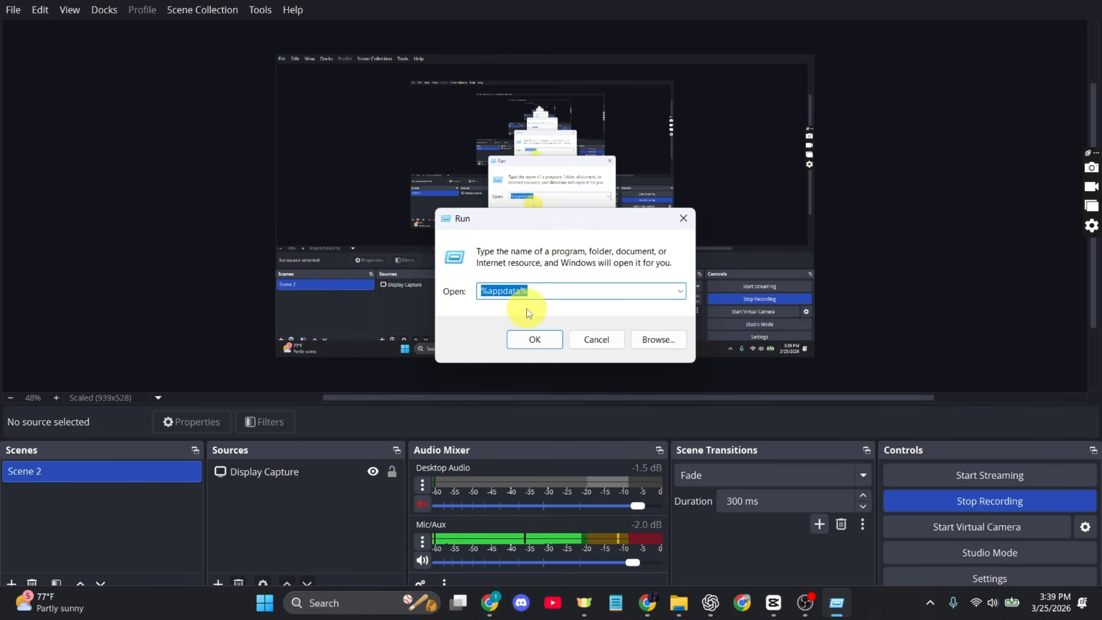
click(535, 348)
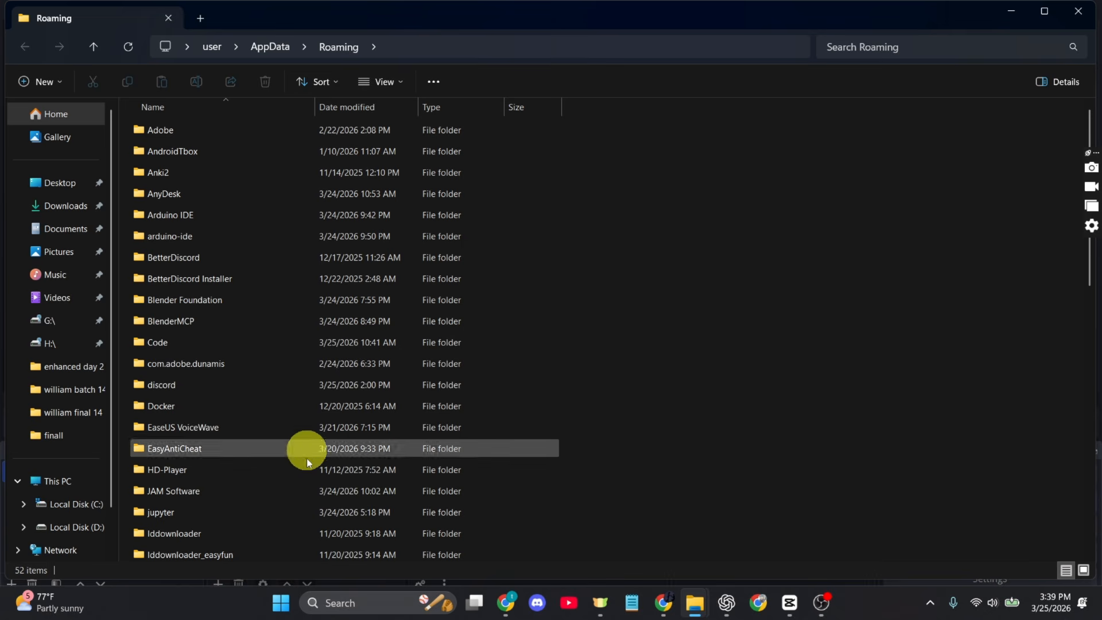
Delete the Python folder from AppData\Roaming
scroll(358, 508, down, 3)
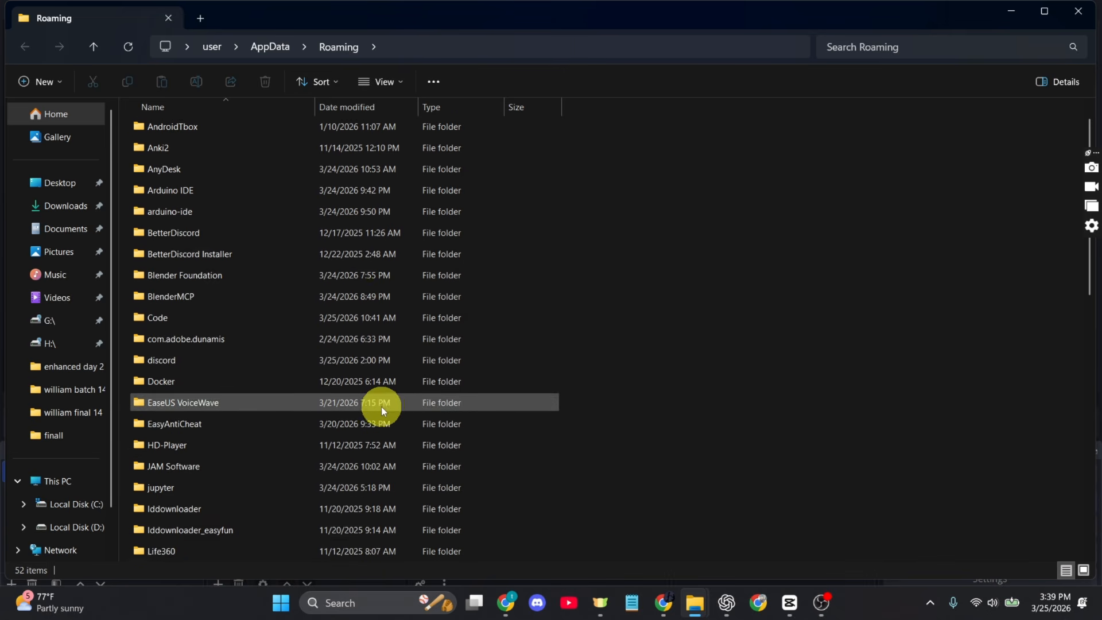
scroll(310, 526, down, 3)
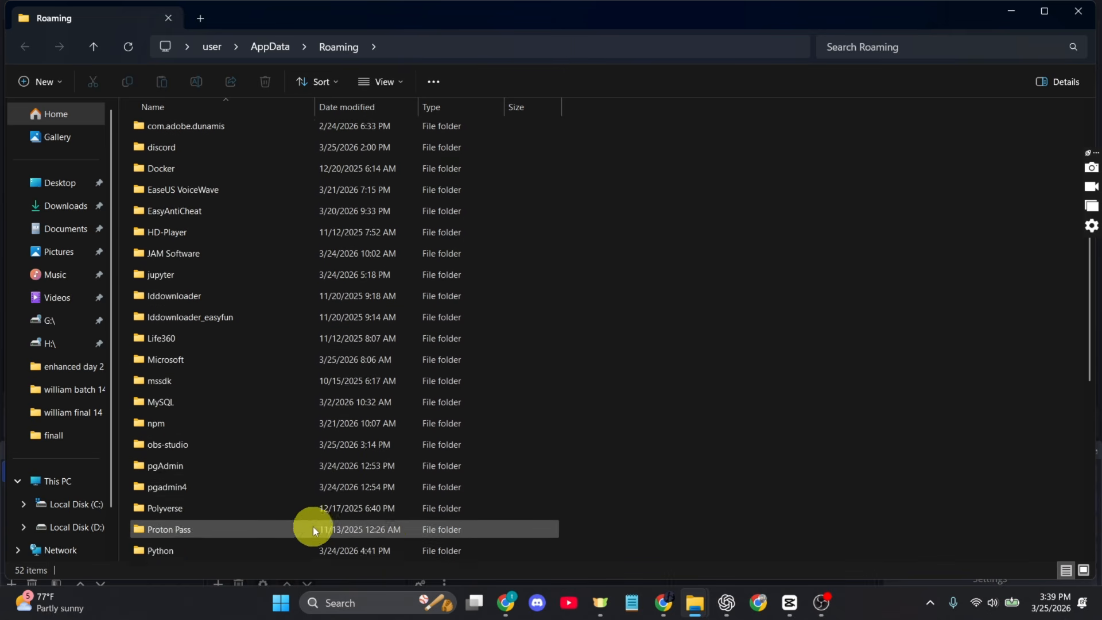
scroll(207, 527, down, 2)
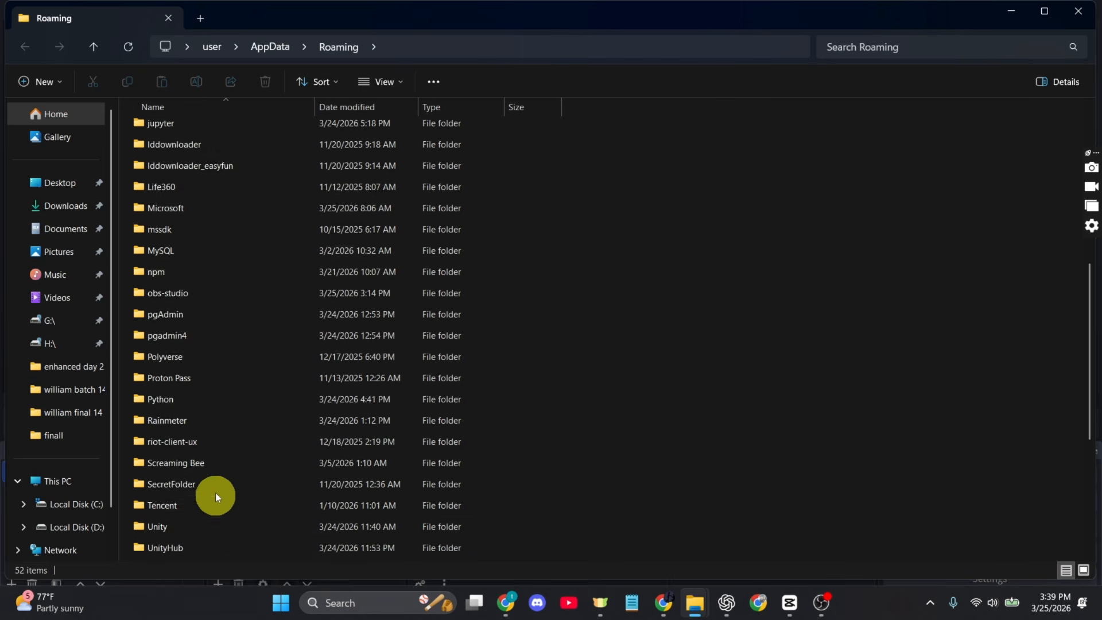
click(189, 390)
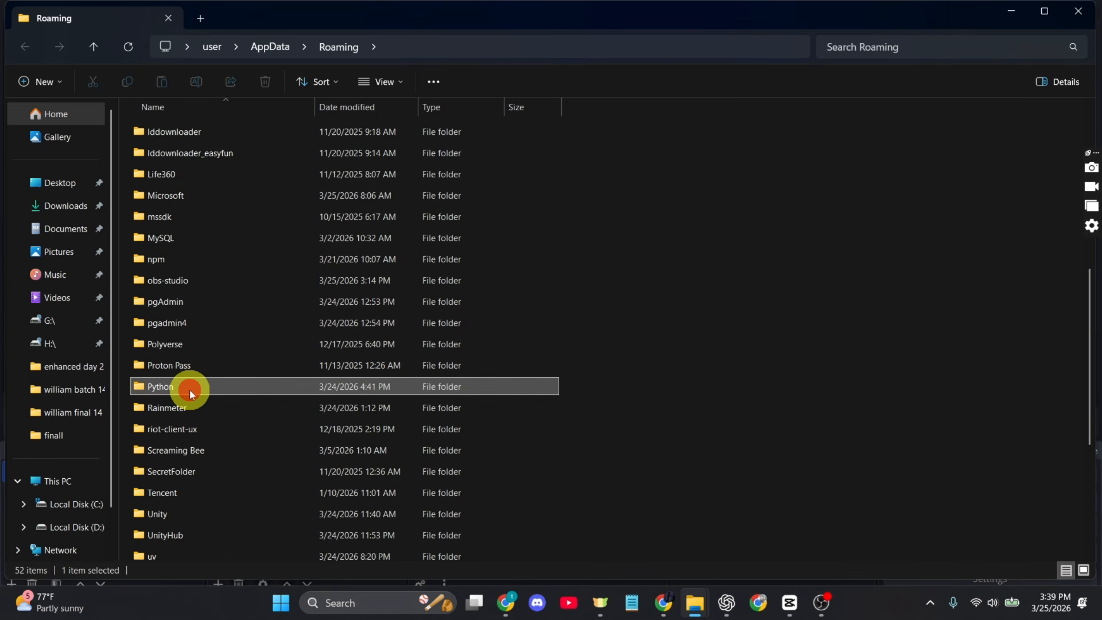
right_click(189, 389)
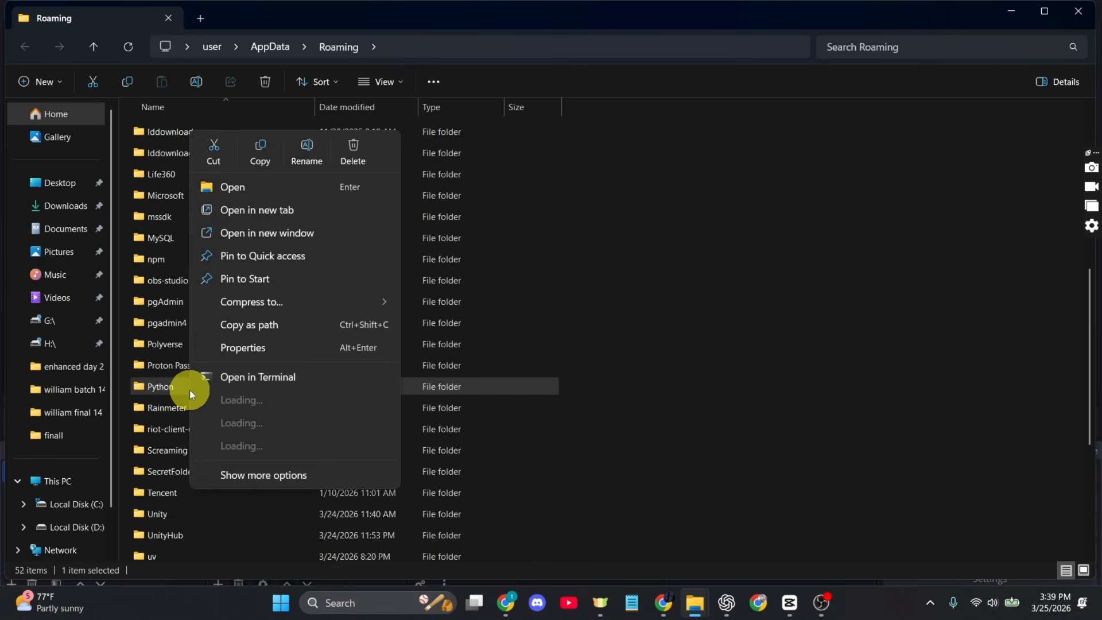
click(353, 147)
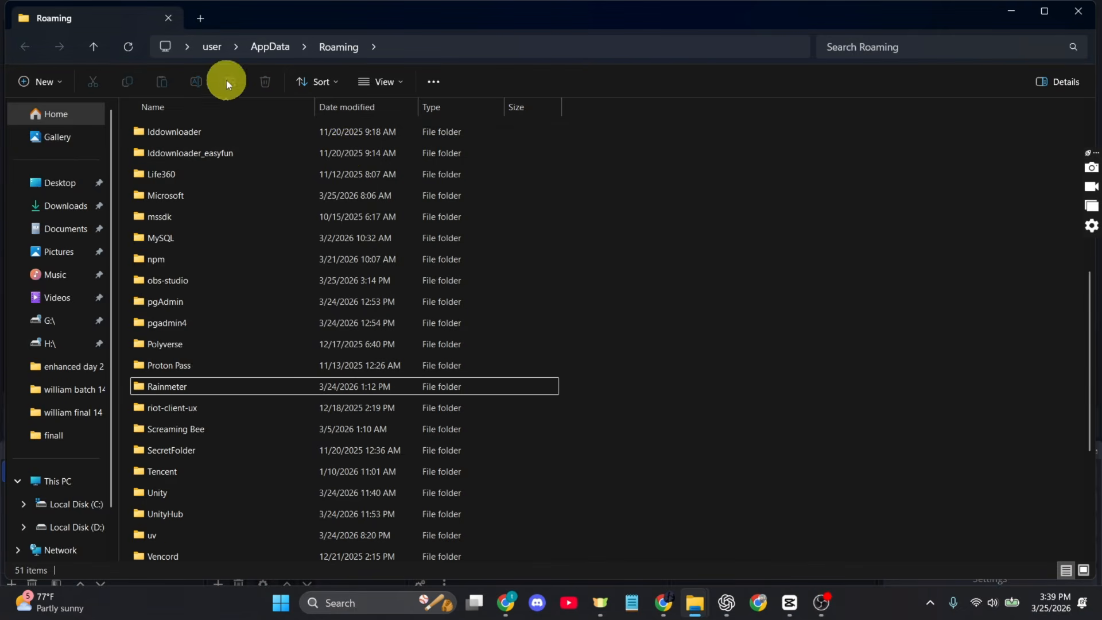
Go from the Roaming folder to AppData\Local and delete the pip folder there
click(267, 47)
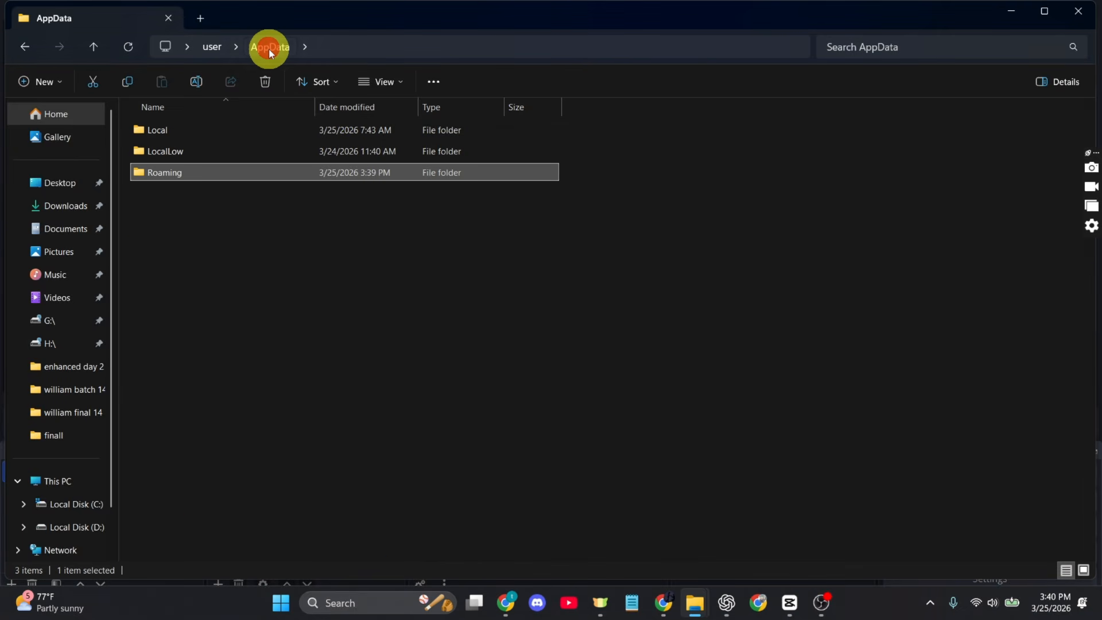
double_click(180, 137)
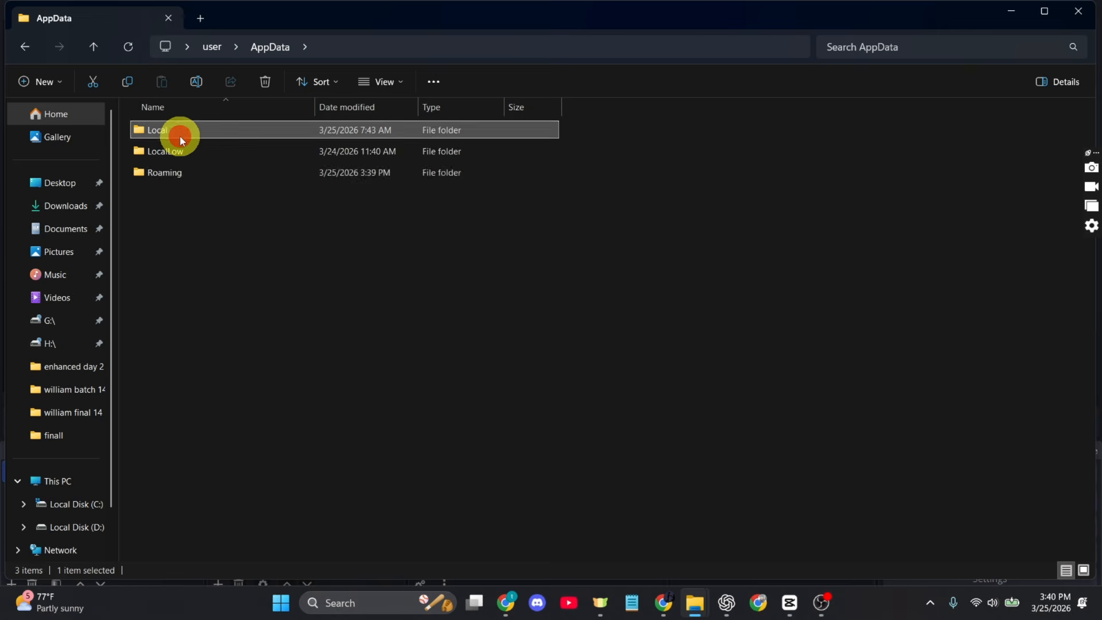
scroll(301, 509, down, 1)
scroll(302, 509, down, 4)
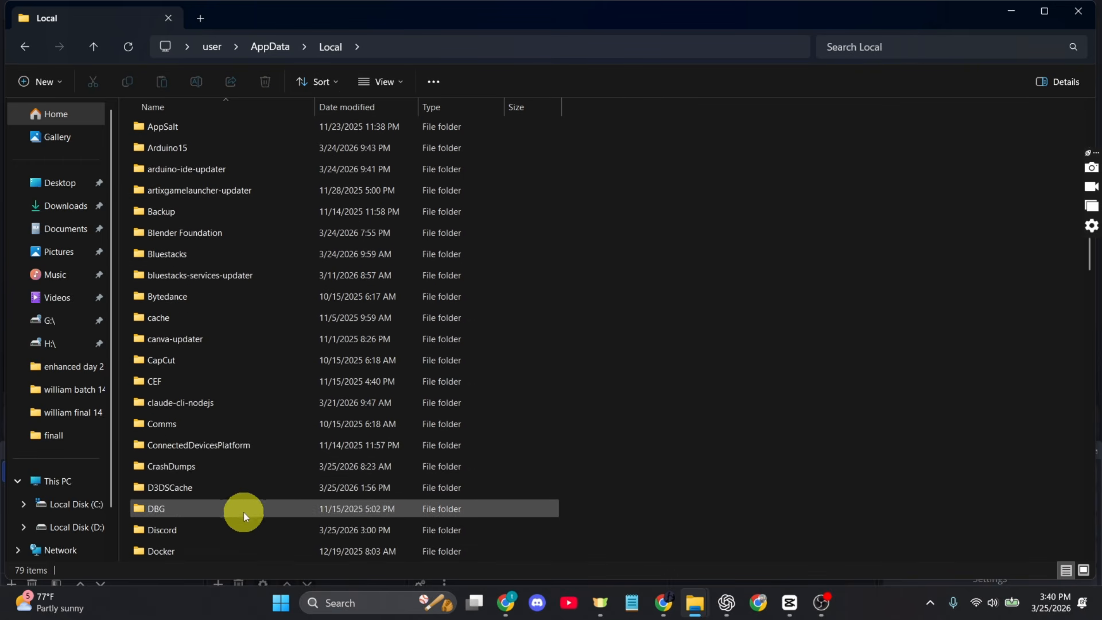
scroll(285, 513, down, 6)
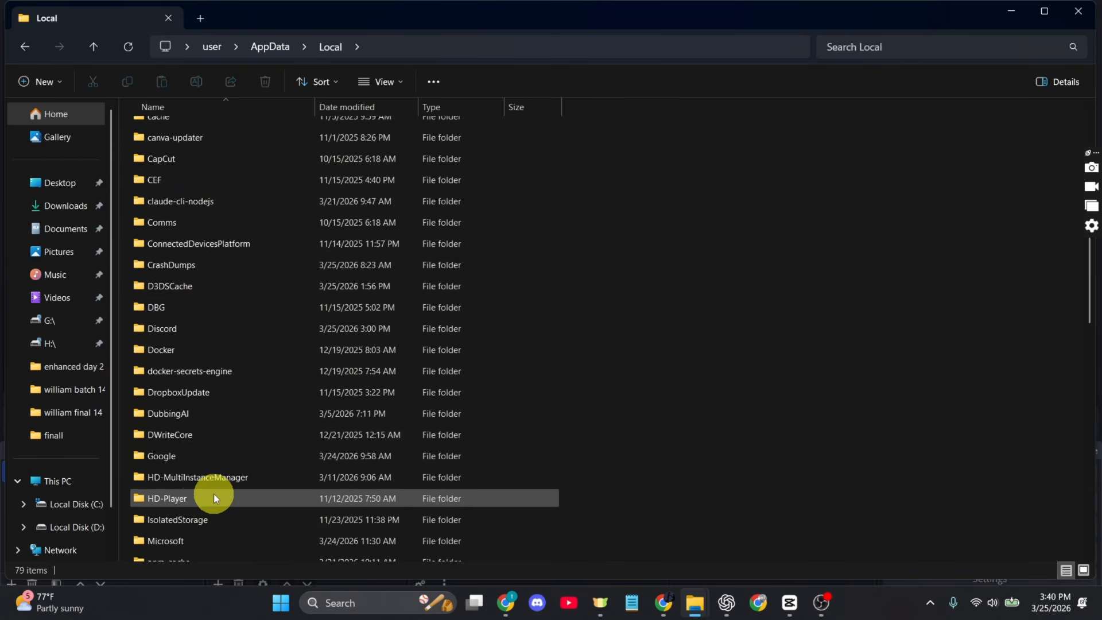
scroll(219, 495, down, 1)
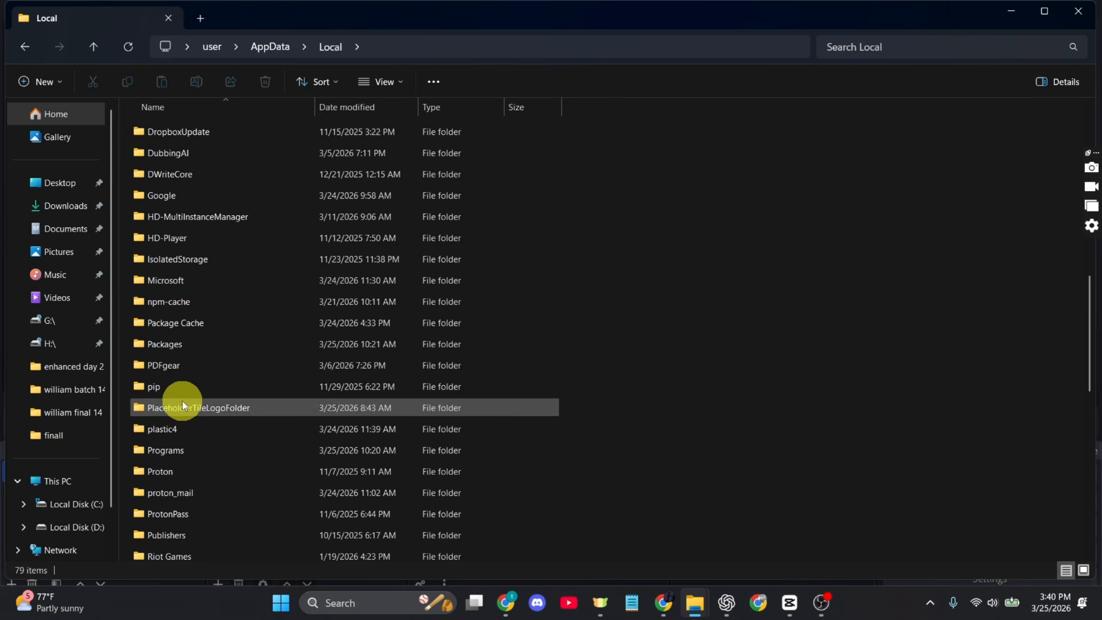
click(156, 391)
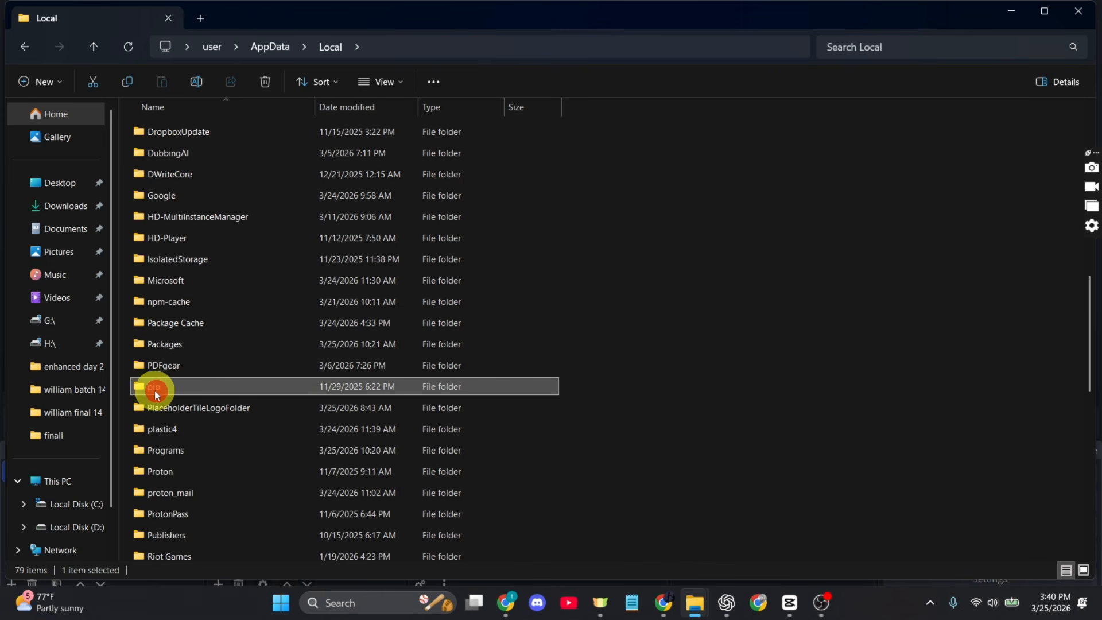
right_click(160, 391)
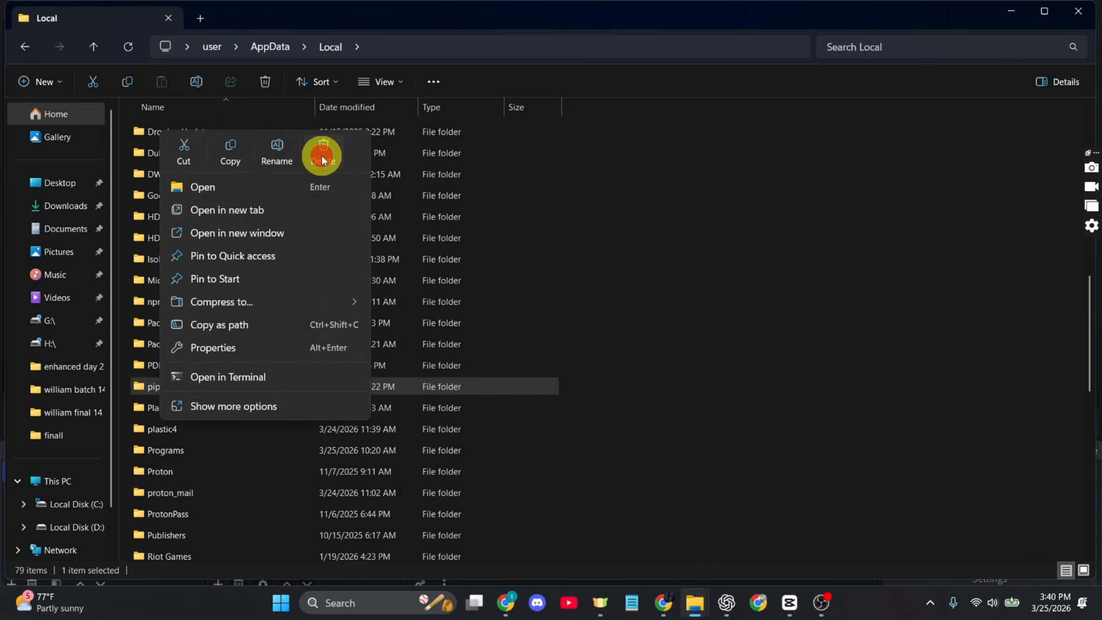
click(319, 153)
Open Command Prompt and run python --version to check whether Python is still available
scroll(708, 288, down, 1)
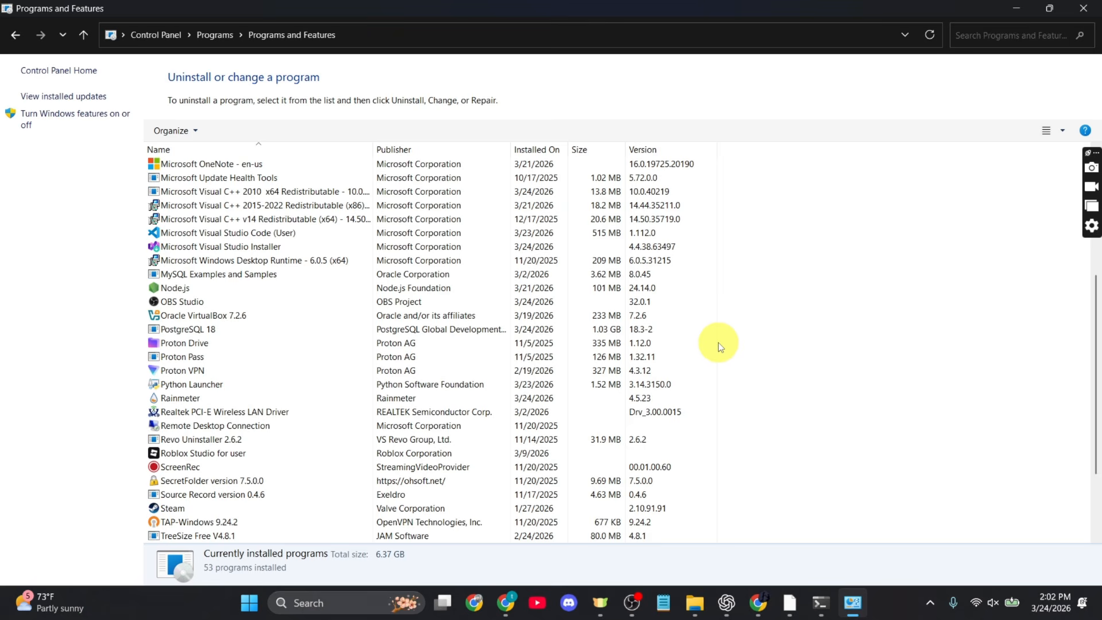
click(900, 277)
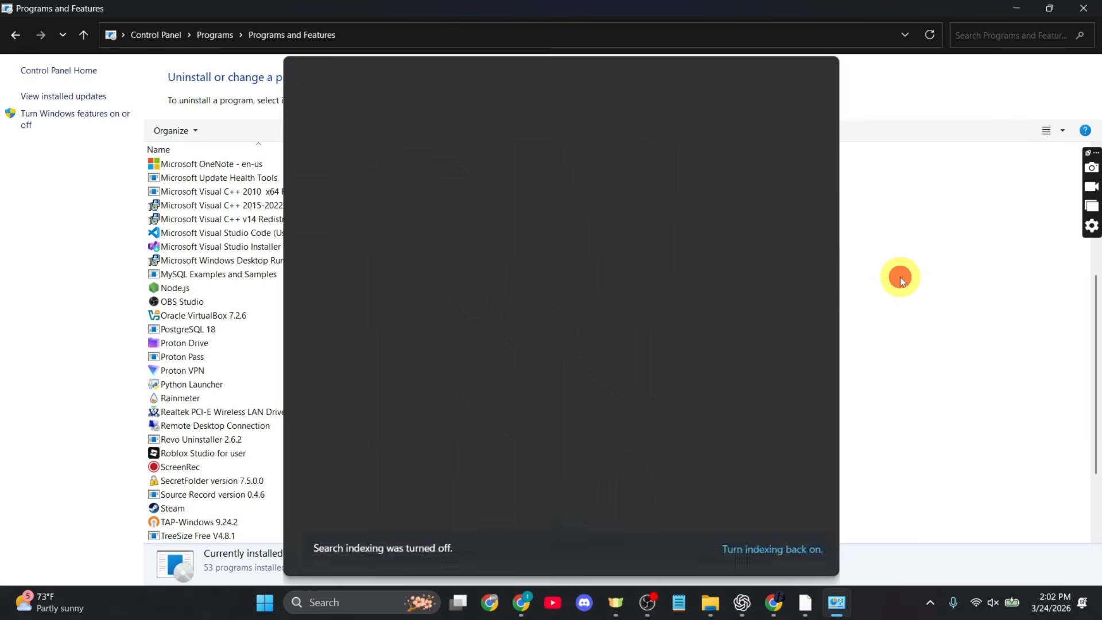
click(376, 593)
text(cmd)
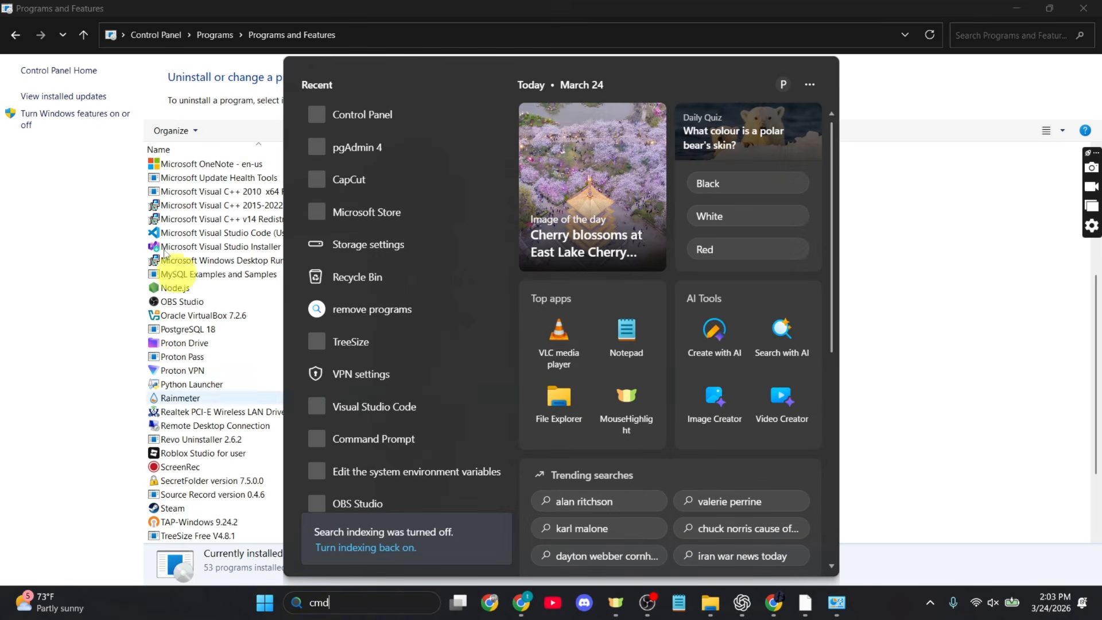
key(Return)
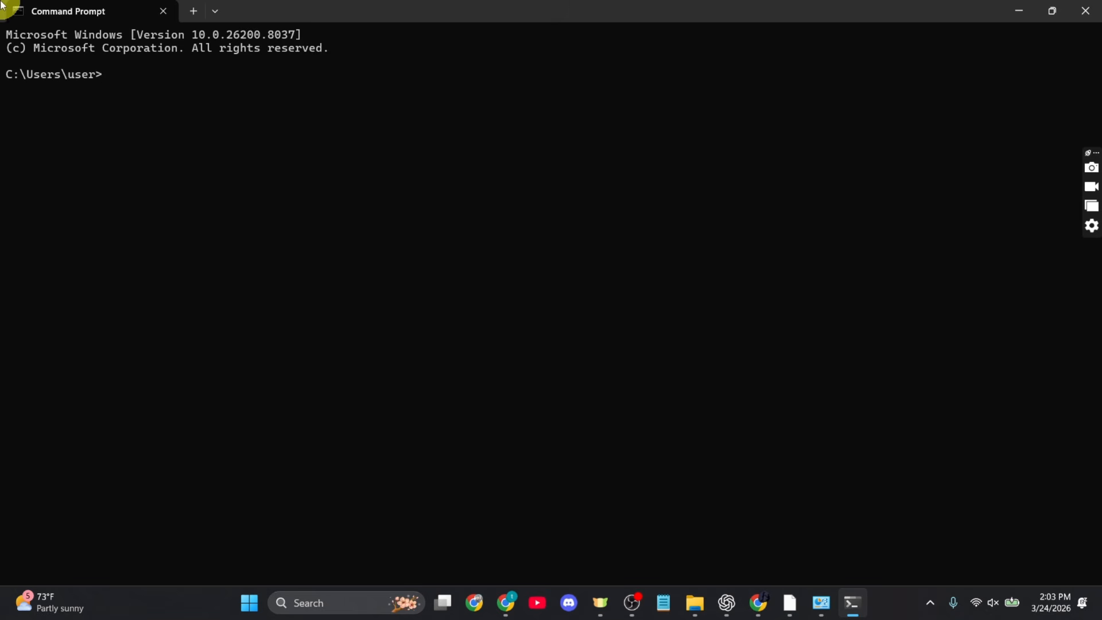
text(python --version)
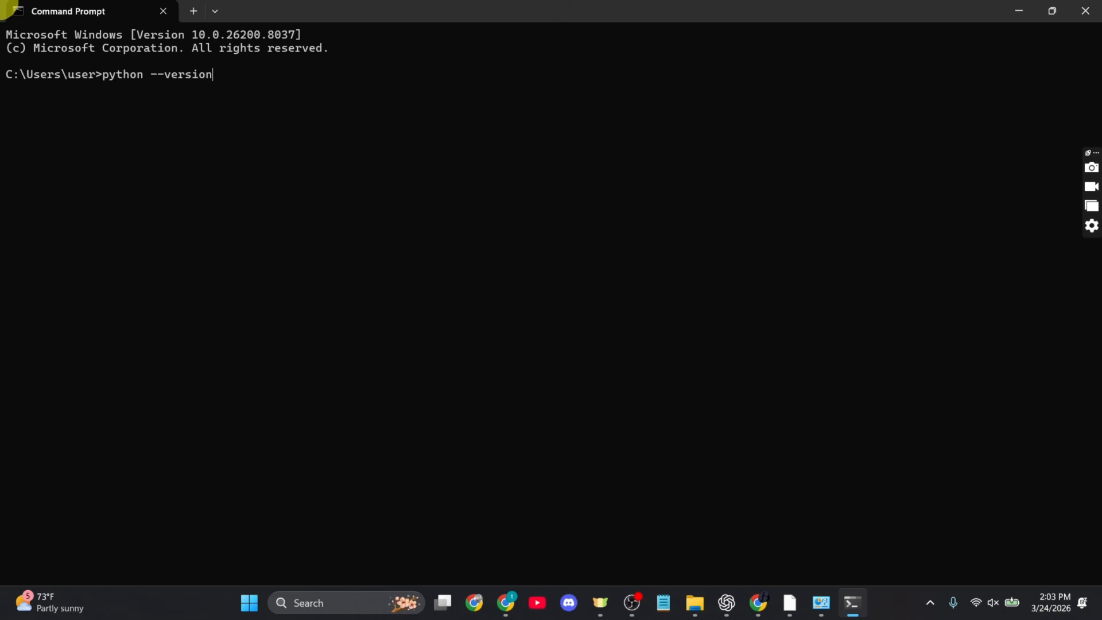
key(Return)
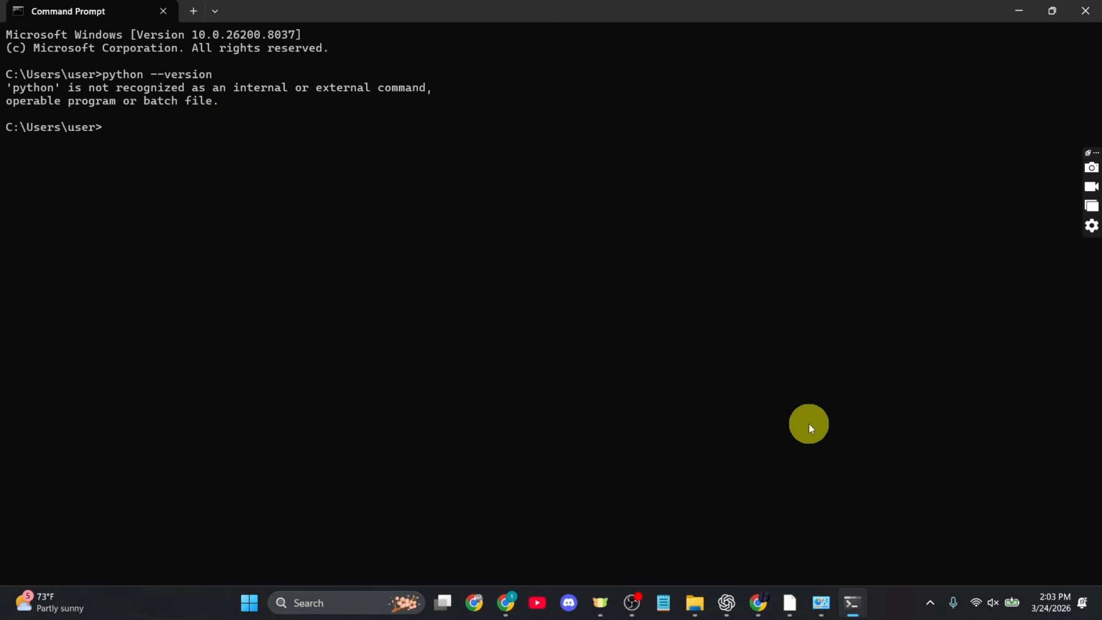
Return to Programs and Features and uninstall Python Launcher
click(823, 604)
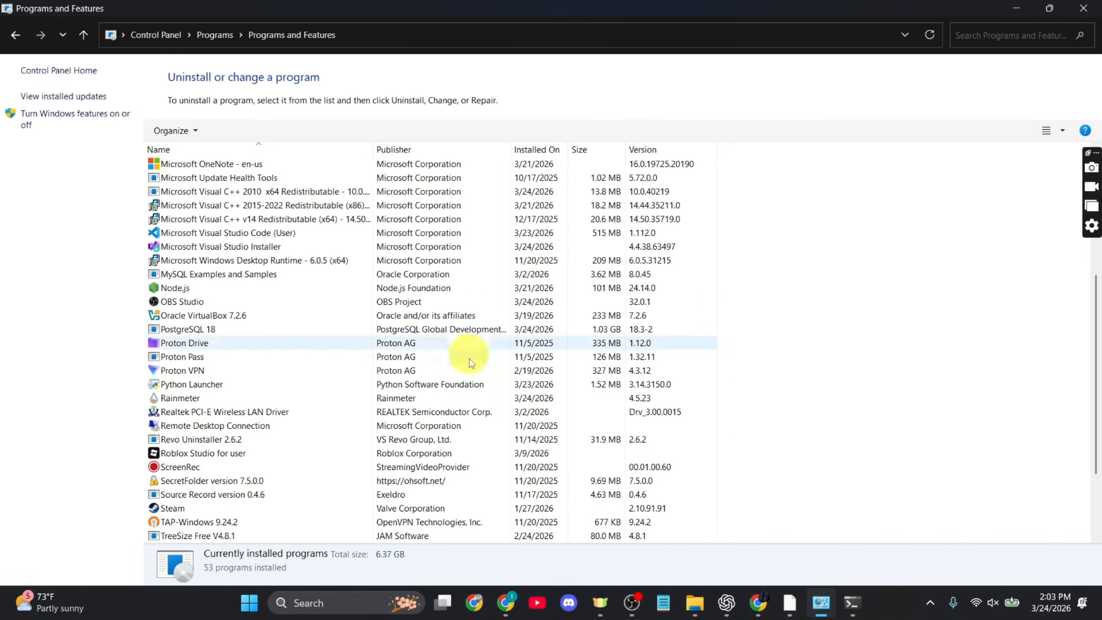
right_click(248, 389)
click(233, 381)
right_click(232, 381)
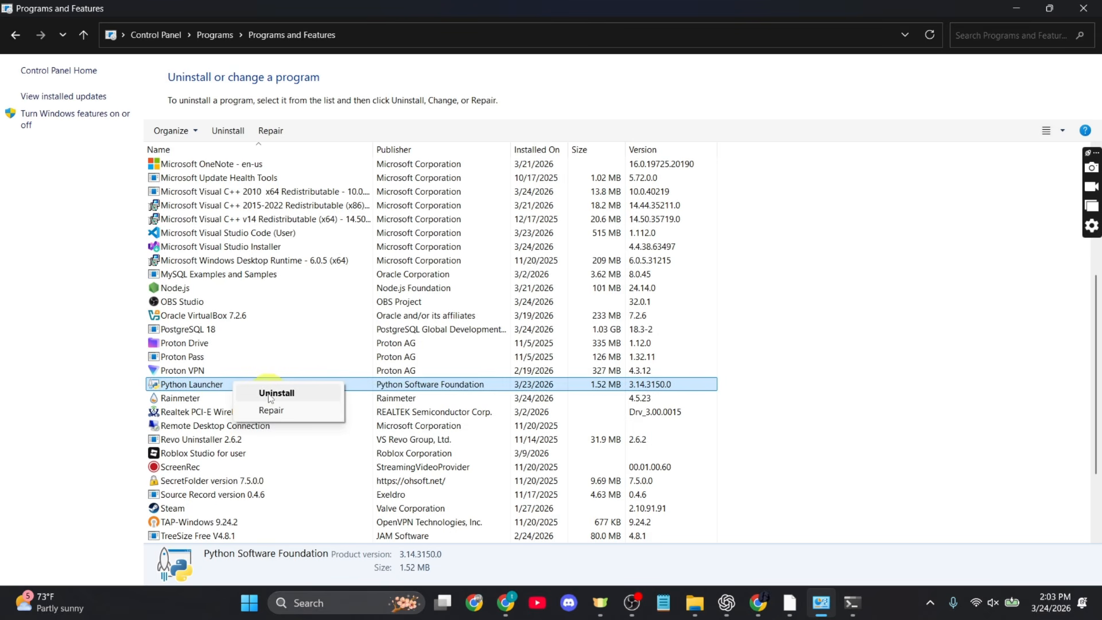